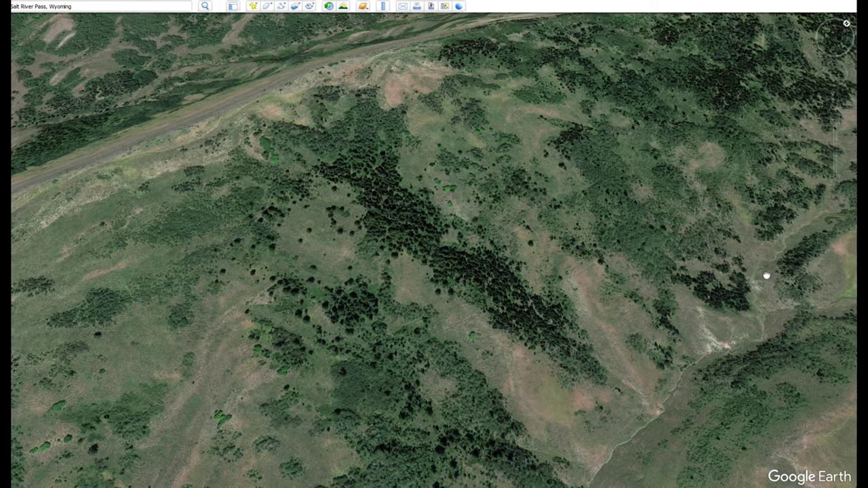
Pan slightly to frame the forested hillside below the road near Salt River Pass.
left_click_drag(766, 276, 752, 273)
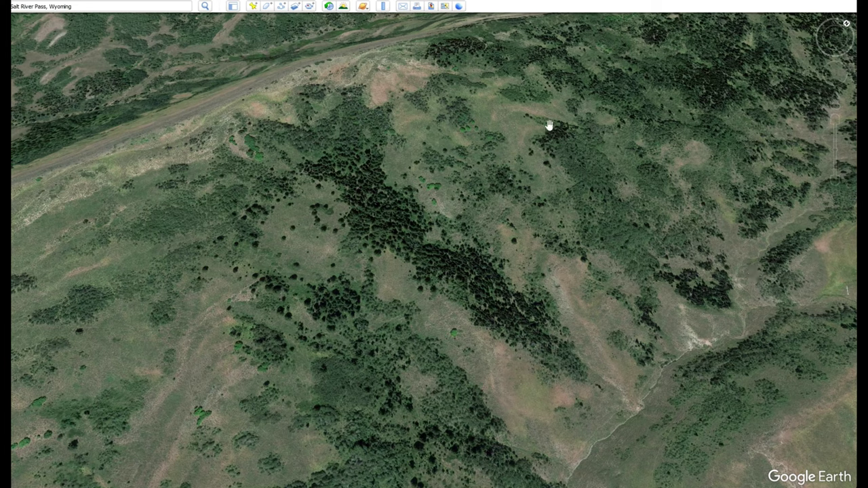
Trace an eight-point path from the highway southeast down the slope to the valley floor, and save it.
left_click(281, 6)
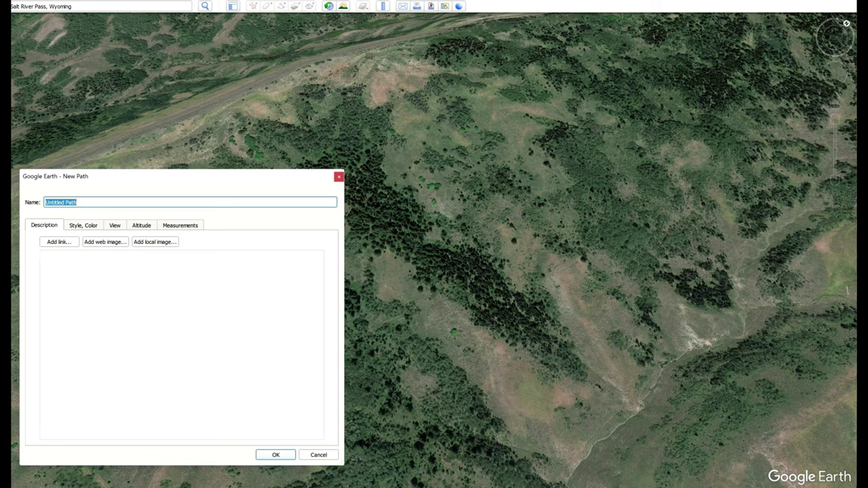
left_click(365, 51)
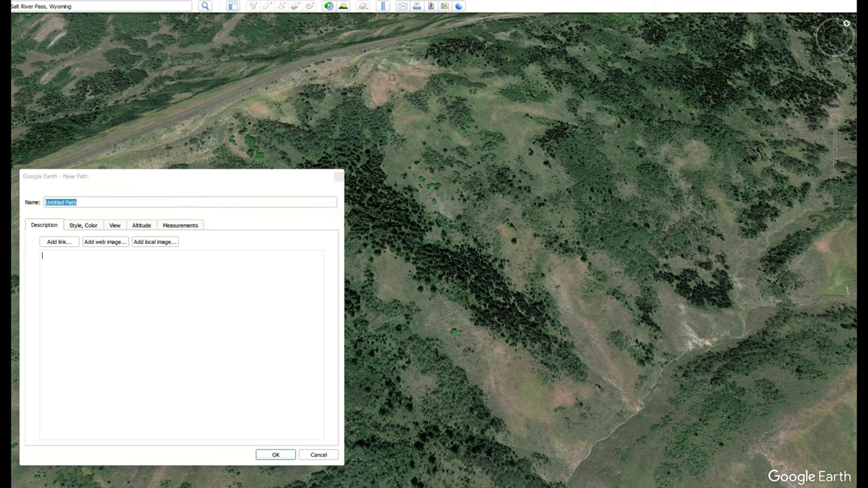
left_click(398, 100)
left_click(420, 150)
left_click(447, 187)
left_click(485, 221)
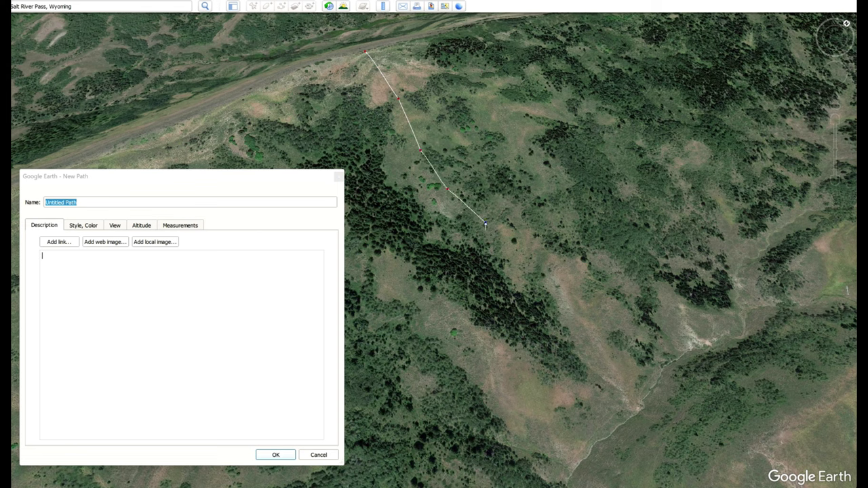
left_click(529, 246)
left_click(579, 305)
left_click(636, 386)
left_click(276, 455)
right_click(486, 223)
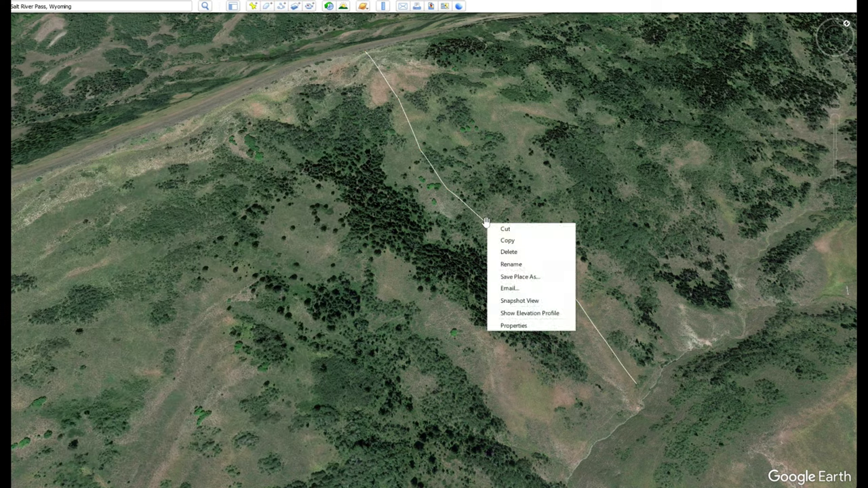
Show the path's elevation profile and select its opening 418 ft stretch (−33.8% average, −43.9% max).
left_click(520, 312)
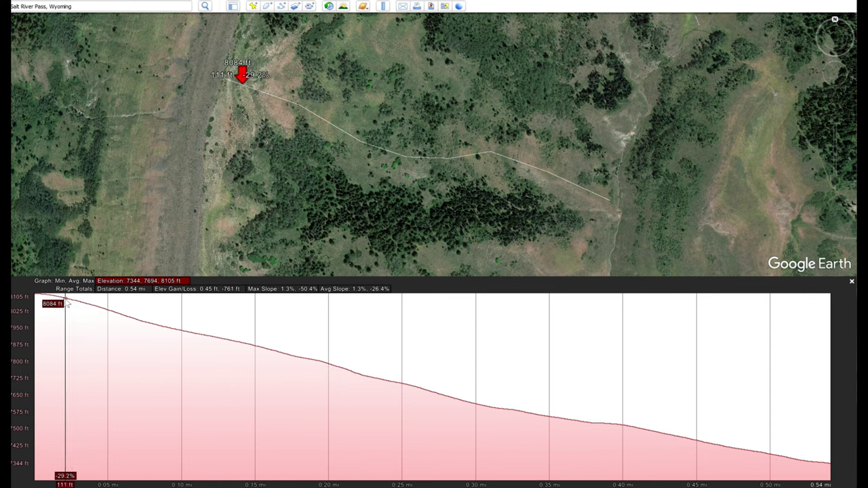
mouse_move(68, 305)
left_mouse_down()
mouse_move(88, 306)
mouse_move(180, 369)
left_mouse_up()
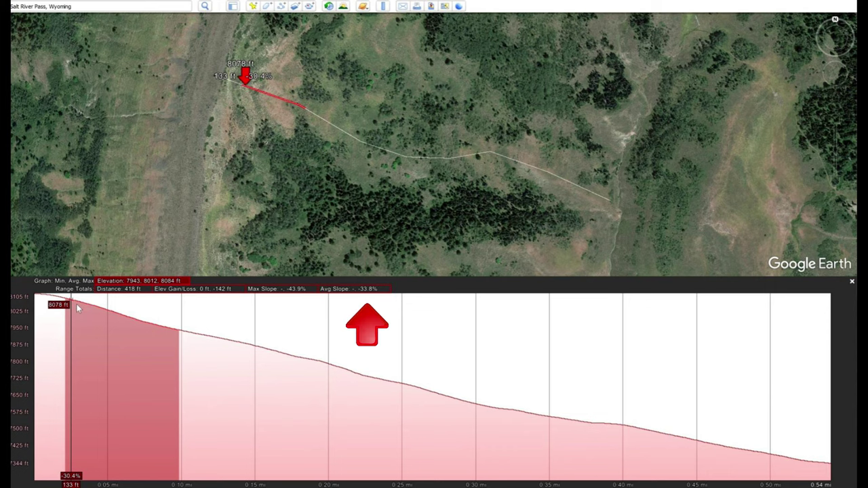
In Calculator, take the arctangent of 0.34 to get about 18.8°.
key("XF86Calculator")
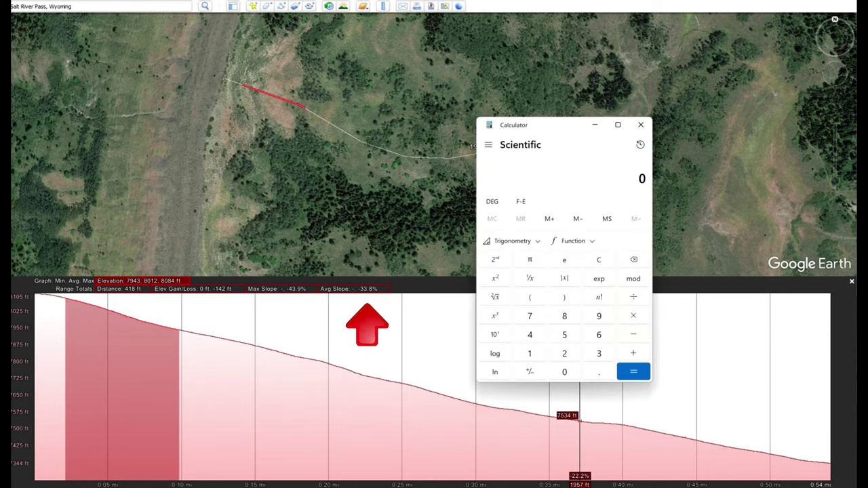
left_click_drag(569, 128, 590, 128)
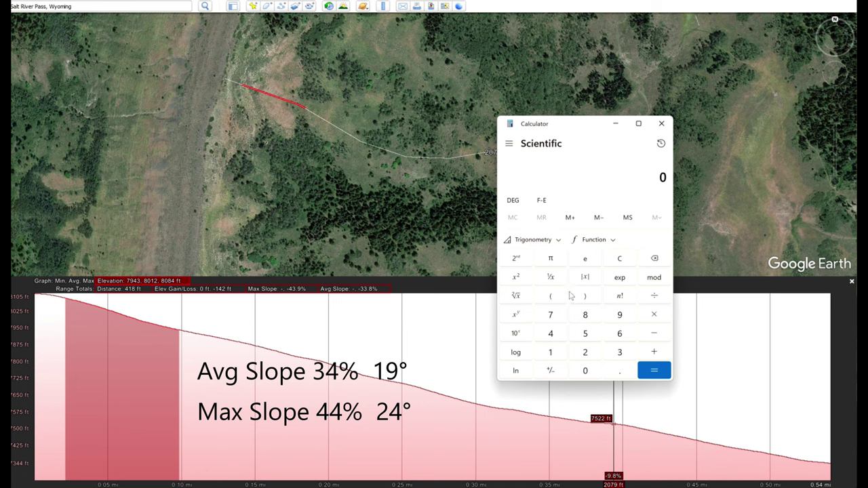
left_click(617, 373)
left_click(619, 354)
left_click(551, 334)
left_click(541, 243)
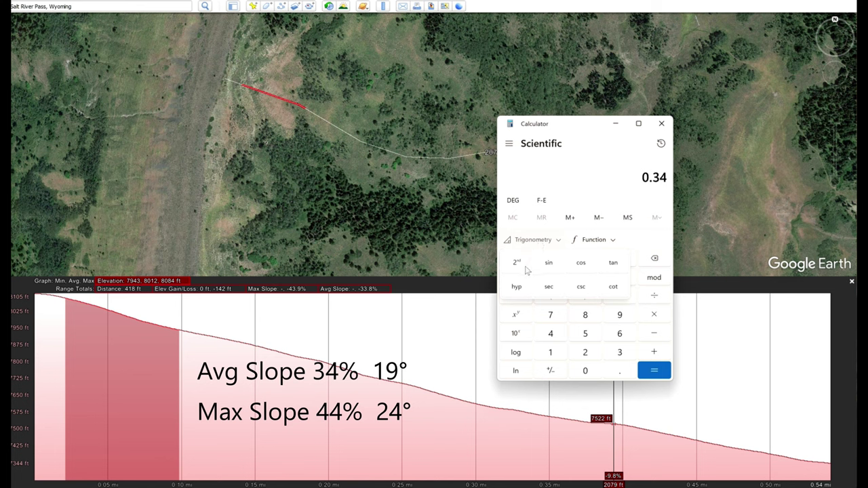
left_click(526, 268)
left_click(614, 263)
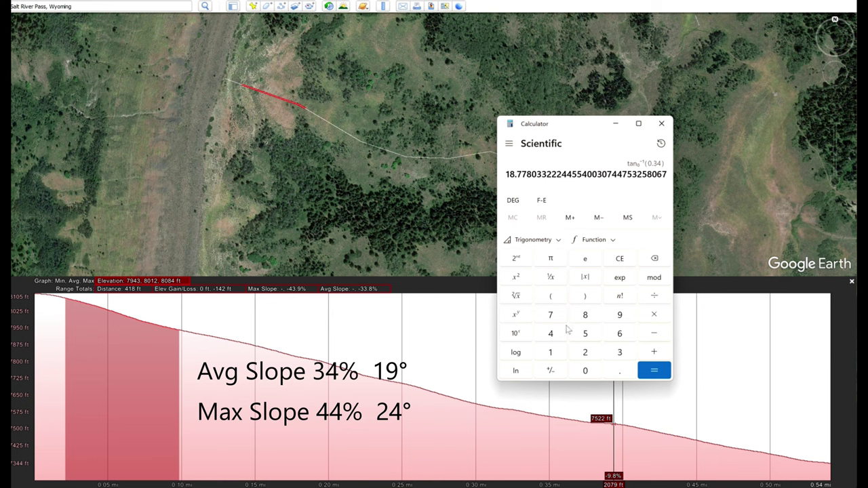
Clear and take the arctangent of 0.44 to get about 23.7°.
left_click(619, 261)
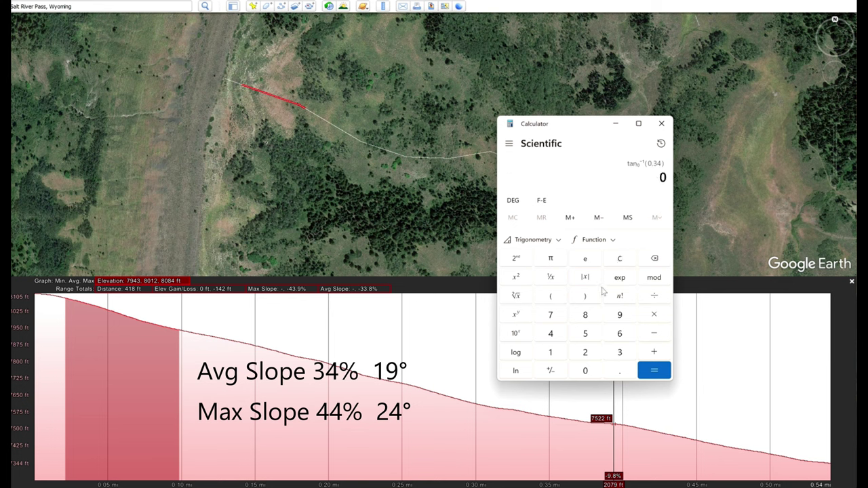
left_click(619, 371)
left_click(551, 333)
left_click(552, 333)
left_click(535, 241)
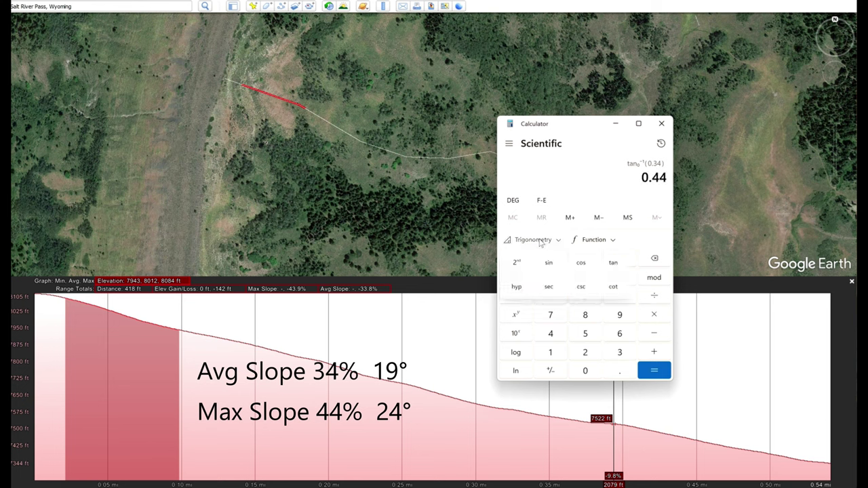
left_click(518, 262)
left_click(613, 265)
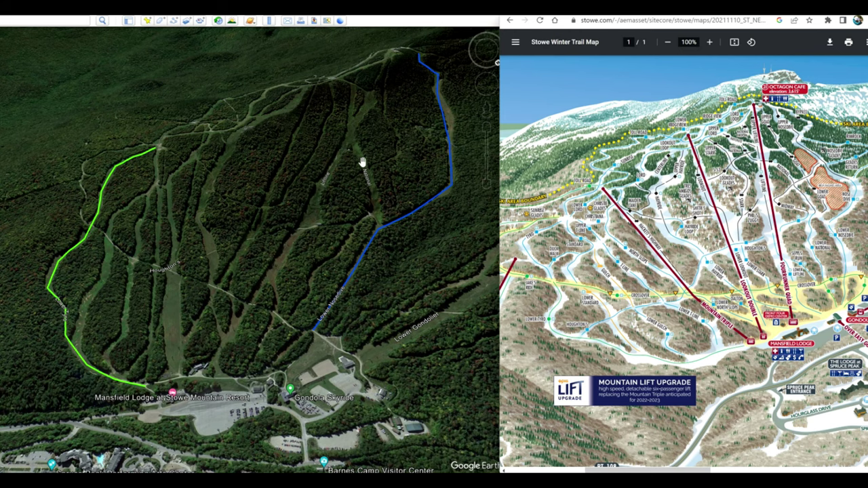
scroll(378, 148, "up", 3)
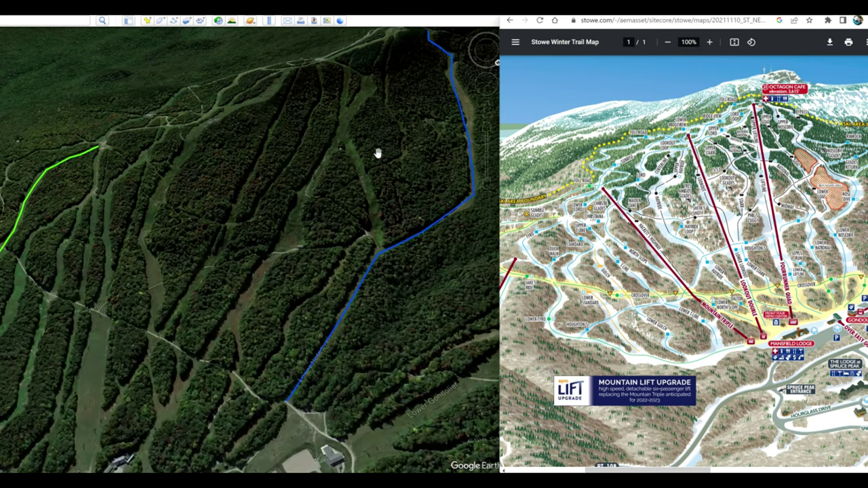
left_click_drag(324, 333, 333, 320)
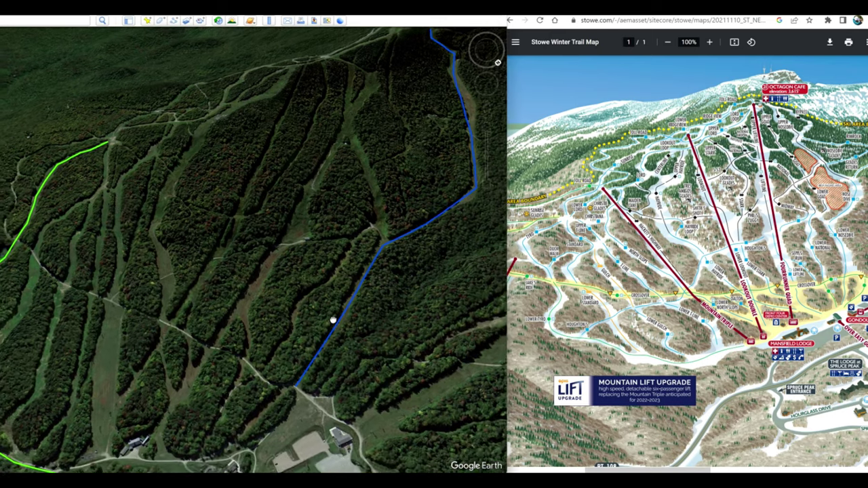
scroll(336, 312, "down", 4)
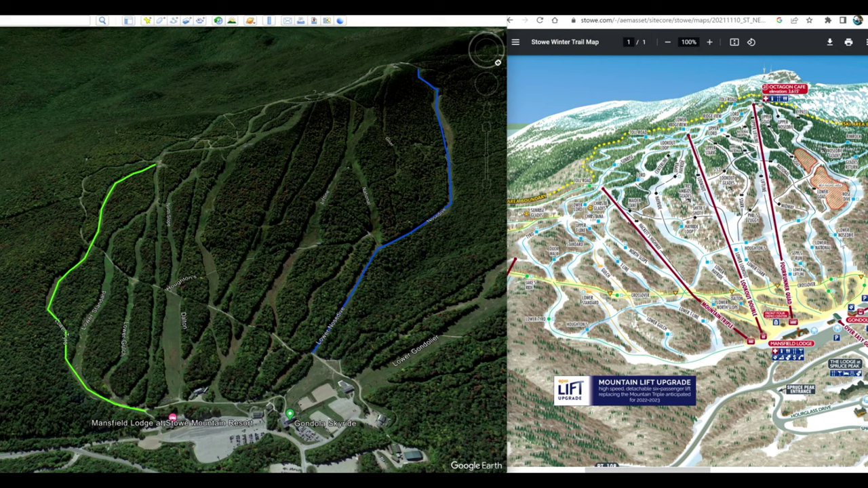
right_click(413, 232)
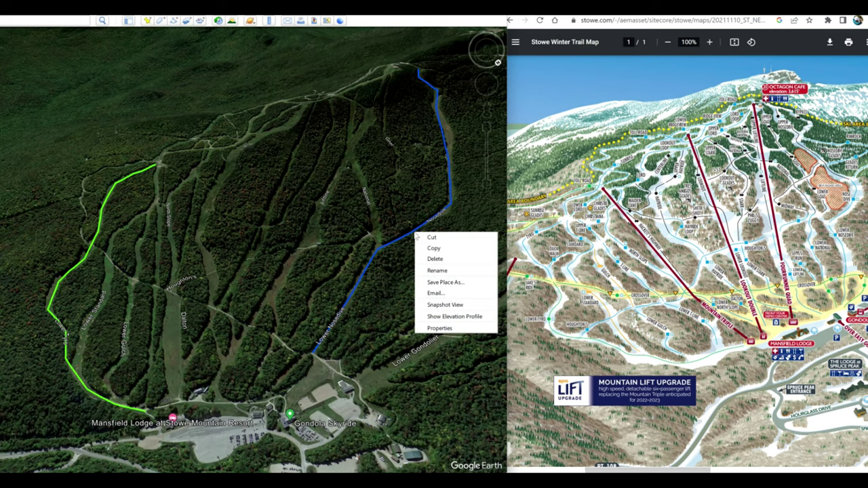
Show the blue Nosedive path's profile and select its 1164 ft upper stretch (−34.0% average, −56.8% max).
left_click(427, 316)
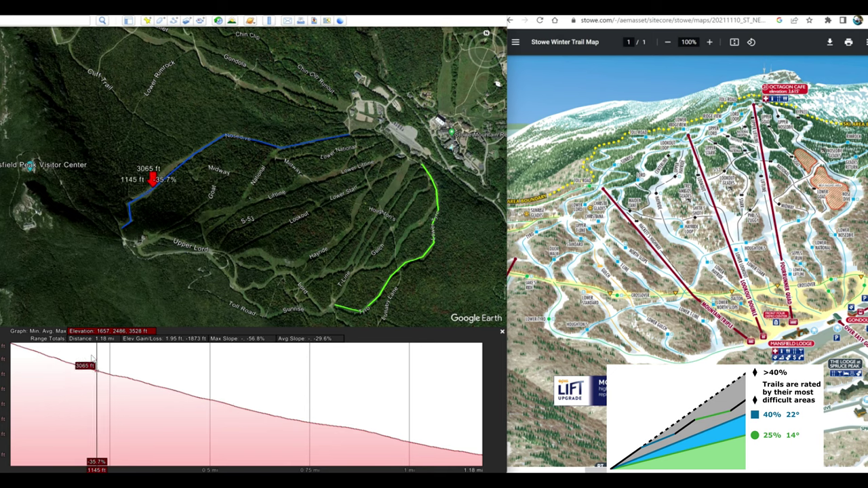
mouse_move(54, 366)
left_mouse_down()
mouse_move(150, 435)
mouse_move(143, 431)
left_mouse_up()
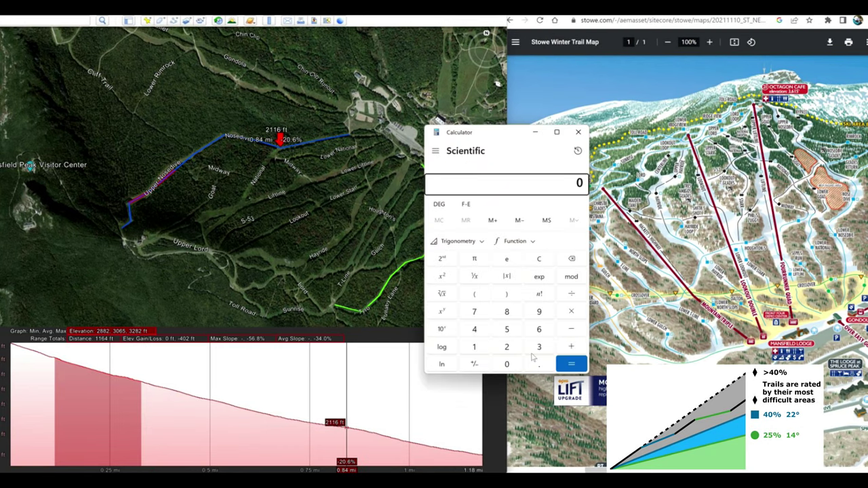
Take the arctangent of 0.34 in Calculator, giving about 18.8°.
left_click(539, 365)
left_click(539, 348)
left_click(475, 330)
left_click(458, 245)
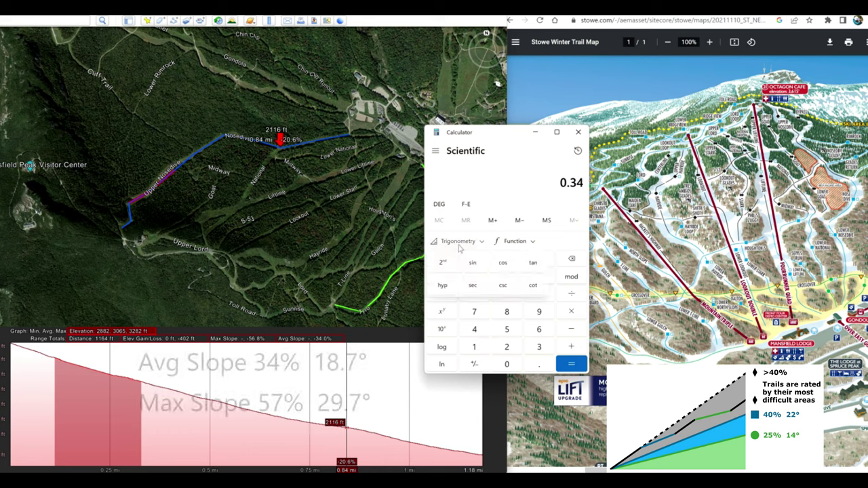
left_click(443, 262)
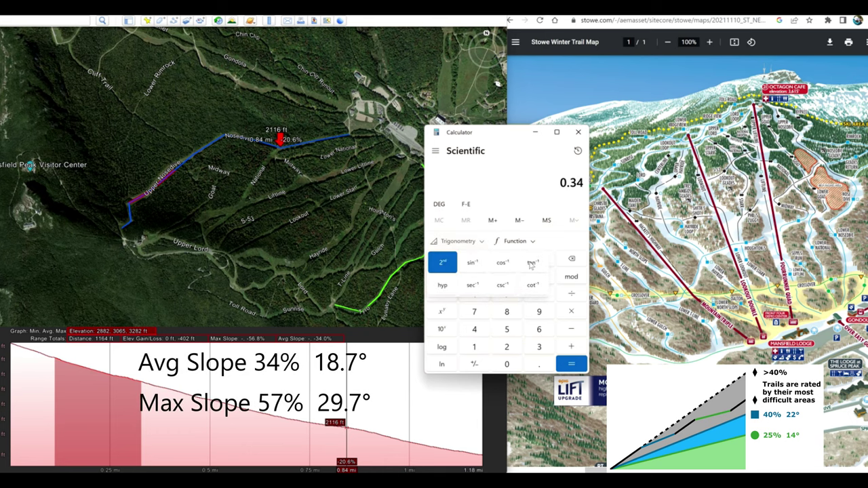
left_click(532, 263)
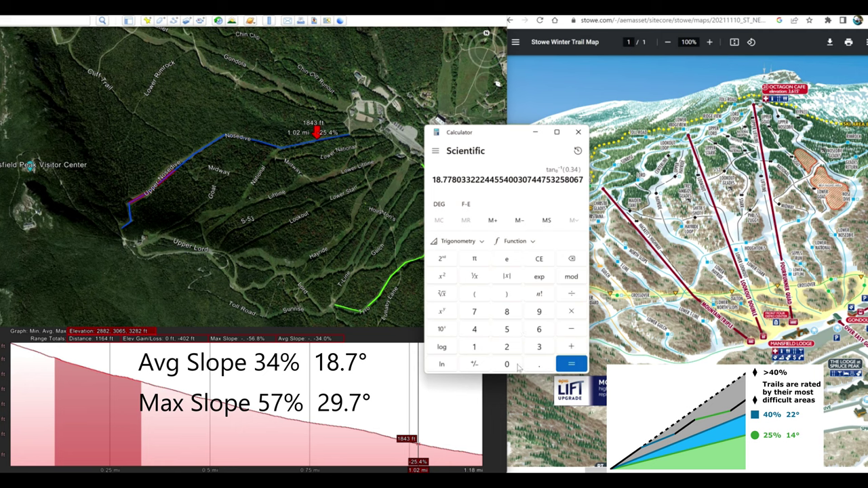
Take the arctangent of 0.57, about 29.7°, then close Calculator.
left_click(541, 369)
left_click(510, 332)
left_click(479, 315)
left_click(468, 244)
left_click(443, 262)
left_click(534, 265)
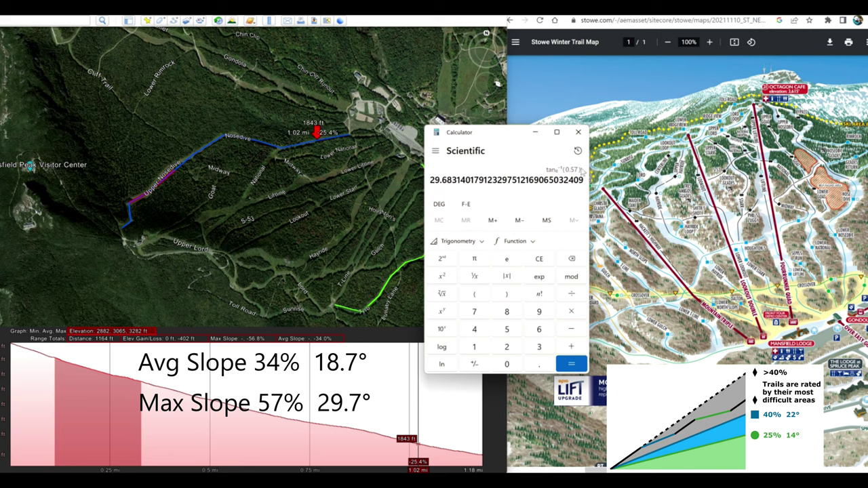
left_click(578, 133)
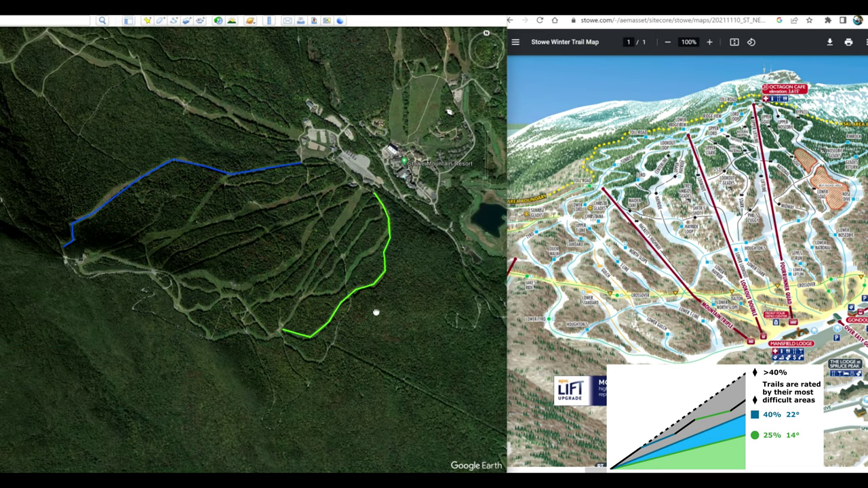
left_click_drag(375, 313, 370, 308)
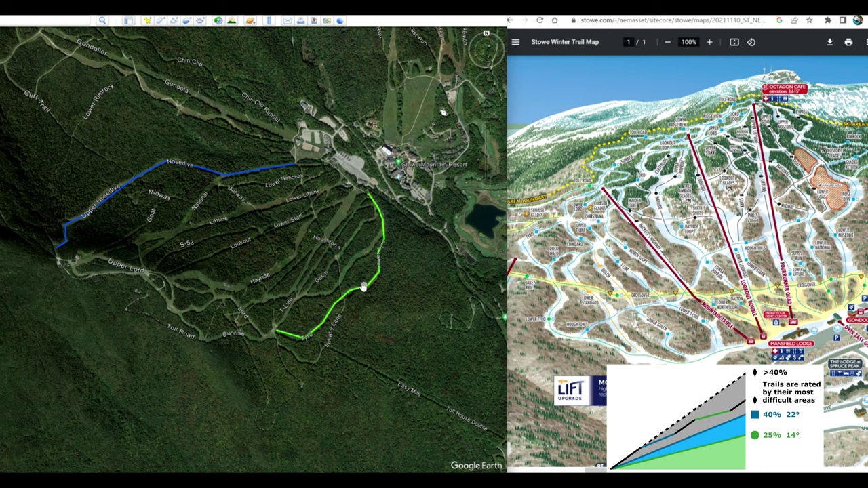
Show the green trail's profile and select the 0.35–0.60 mi stretch (−19.9% average, −37.5% max).
right_click(364, 287)
left_click(390, 372)
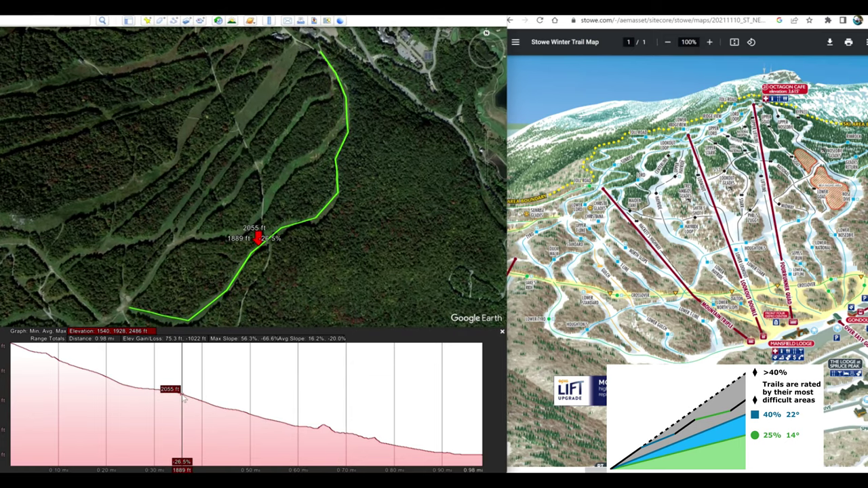
mouse_move(182, 397)
left_mouse_down()
mouse_move(212, 420)
mouse_move(279, 441)
mouse_move(310, 461)
left_mouse_up()
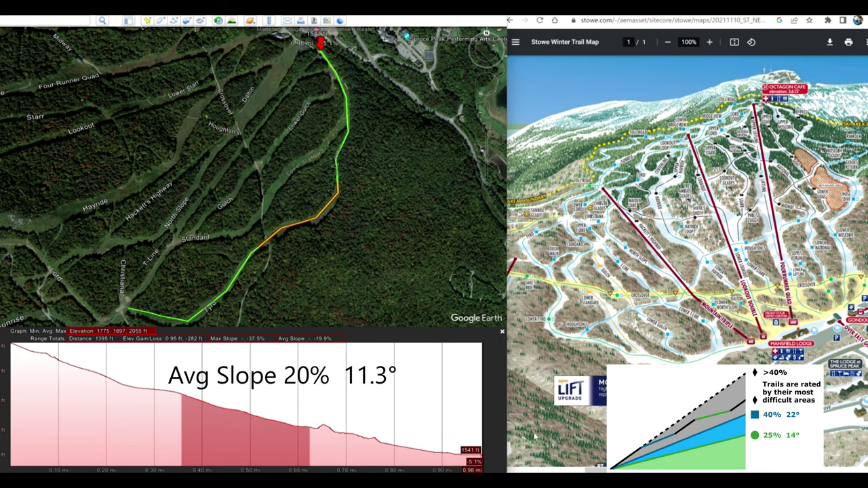
In Calculator, take the arctangent of 0.2 to get about 11.31°.
key("super+1")
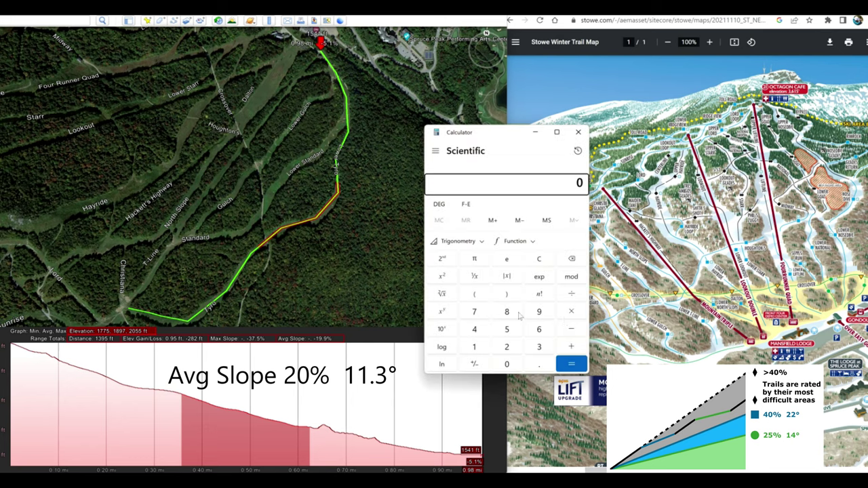
left_click(539, 367)
left_click(512, 347)
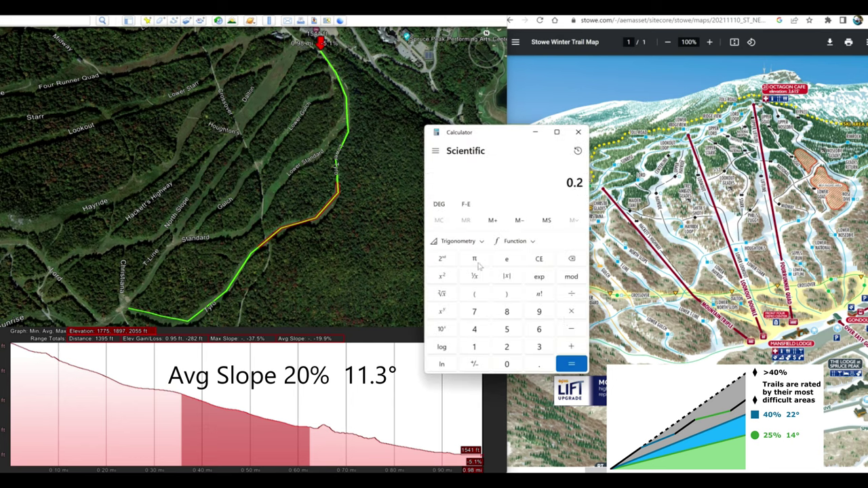
left_click(469, 243)
left_click(441, 266)
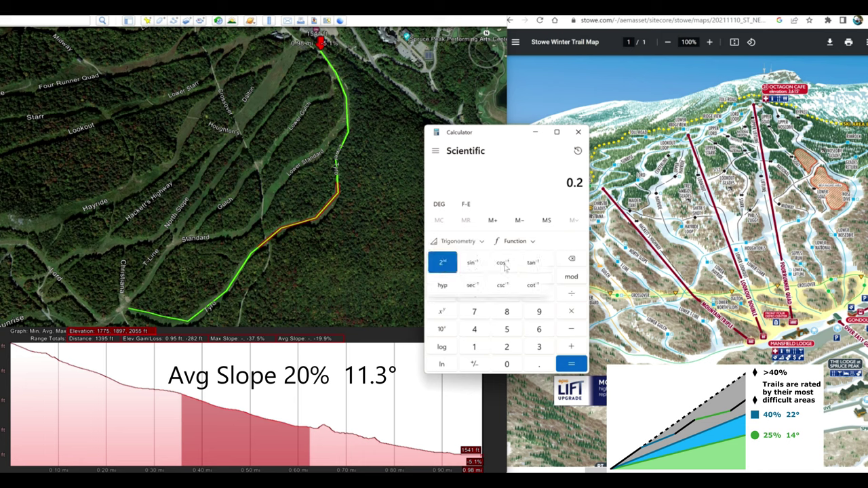
left_click(533, 264)
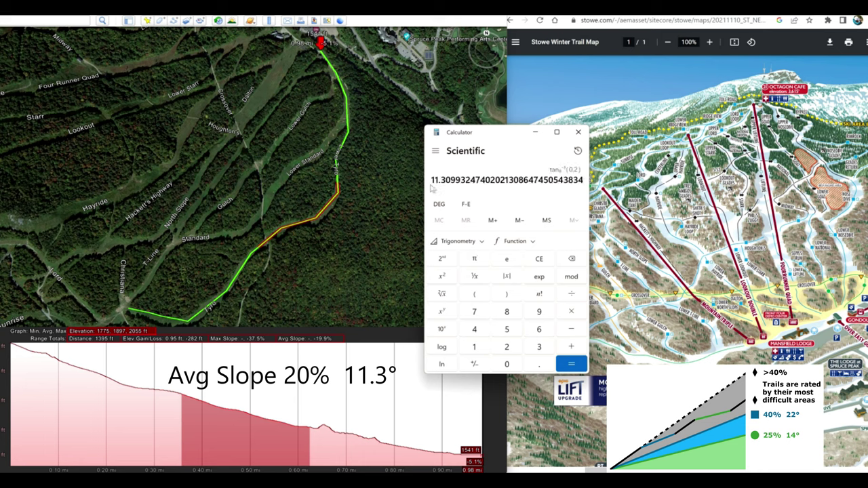